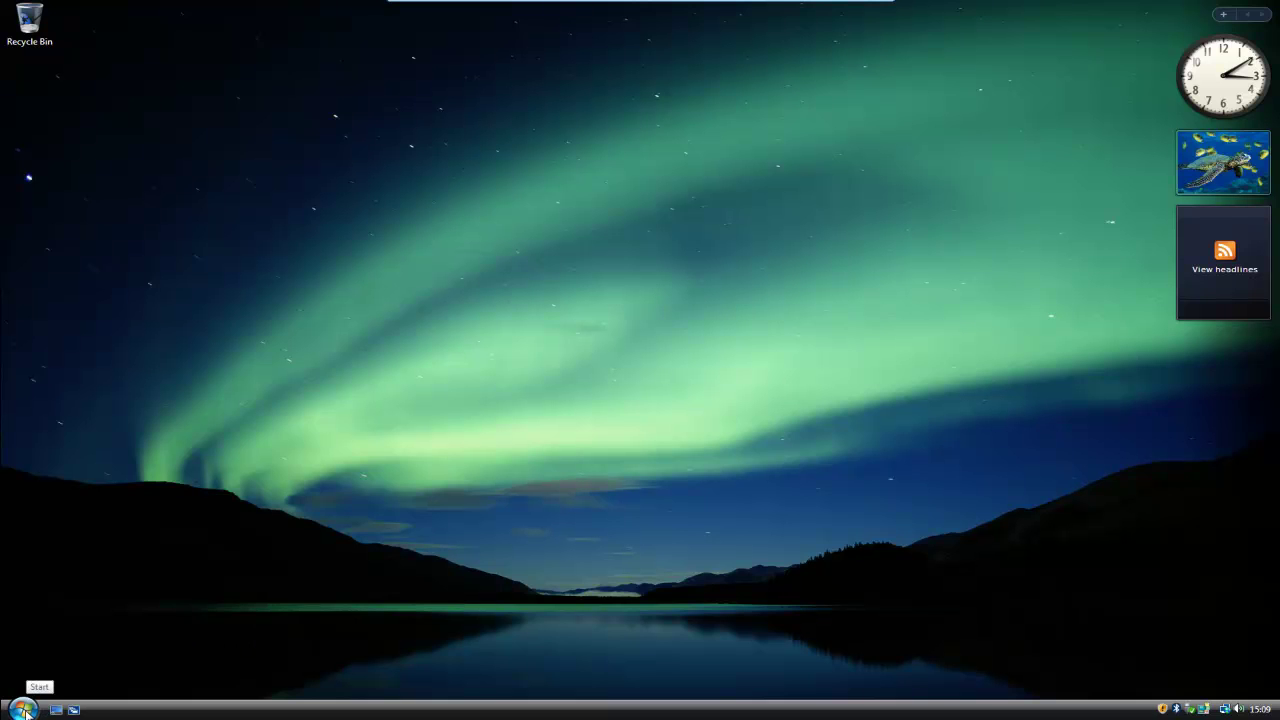
Restart the computer and boot it from the CD-ROM drive.
left_click(20, 706)
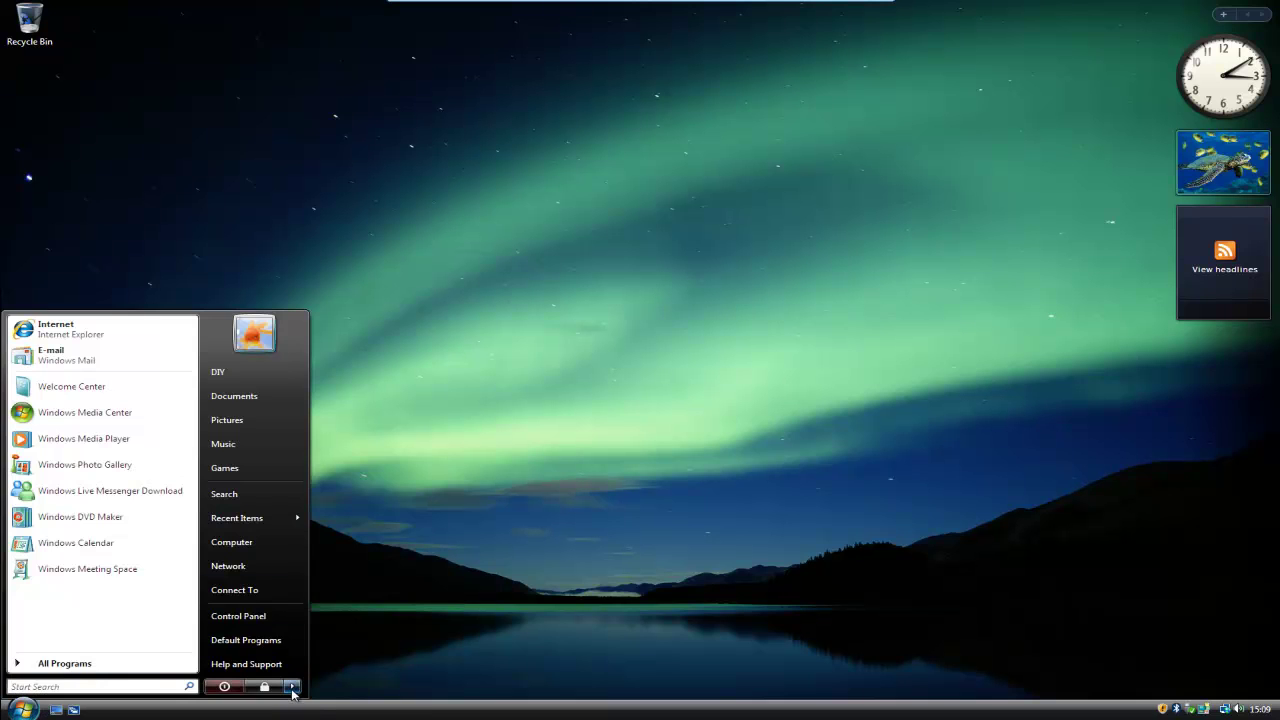
mouse_move(293, 690)
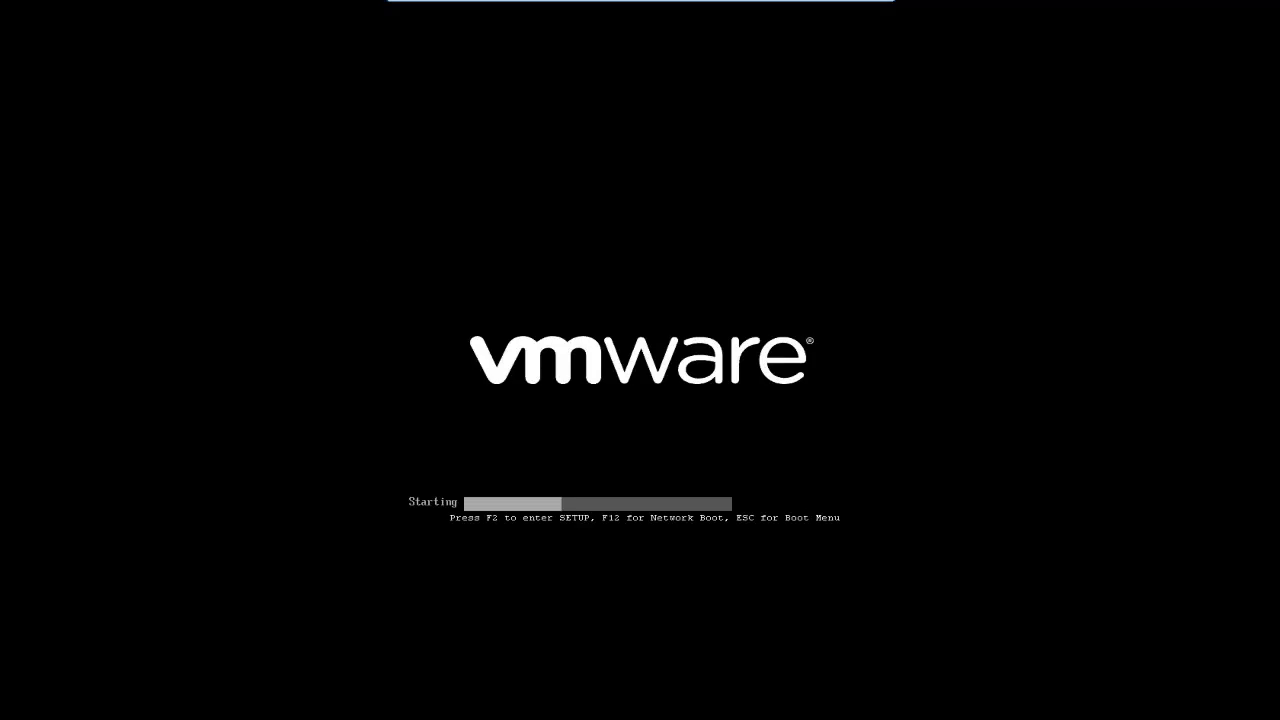
key("Escape")
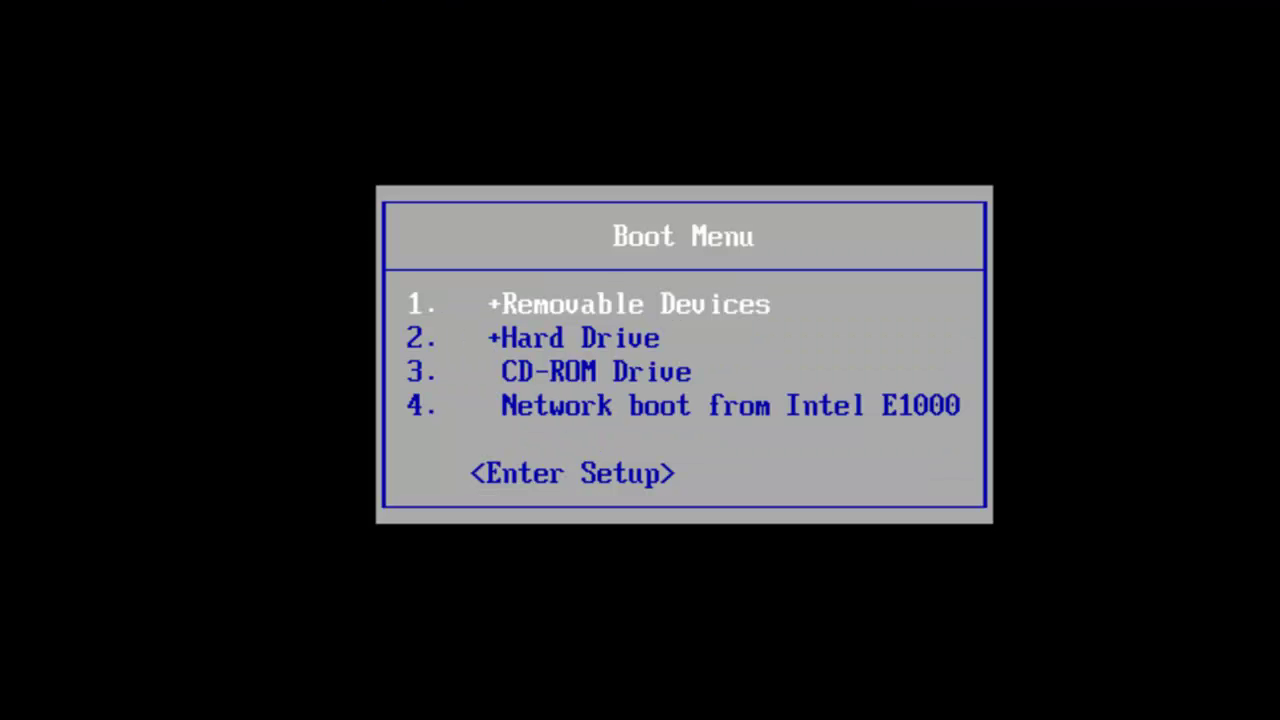
key("Down")
key("Down")
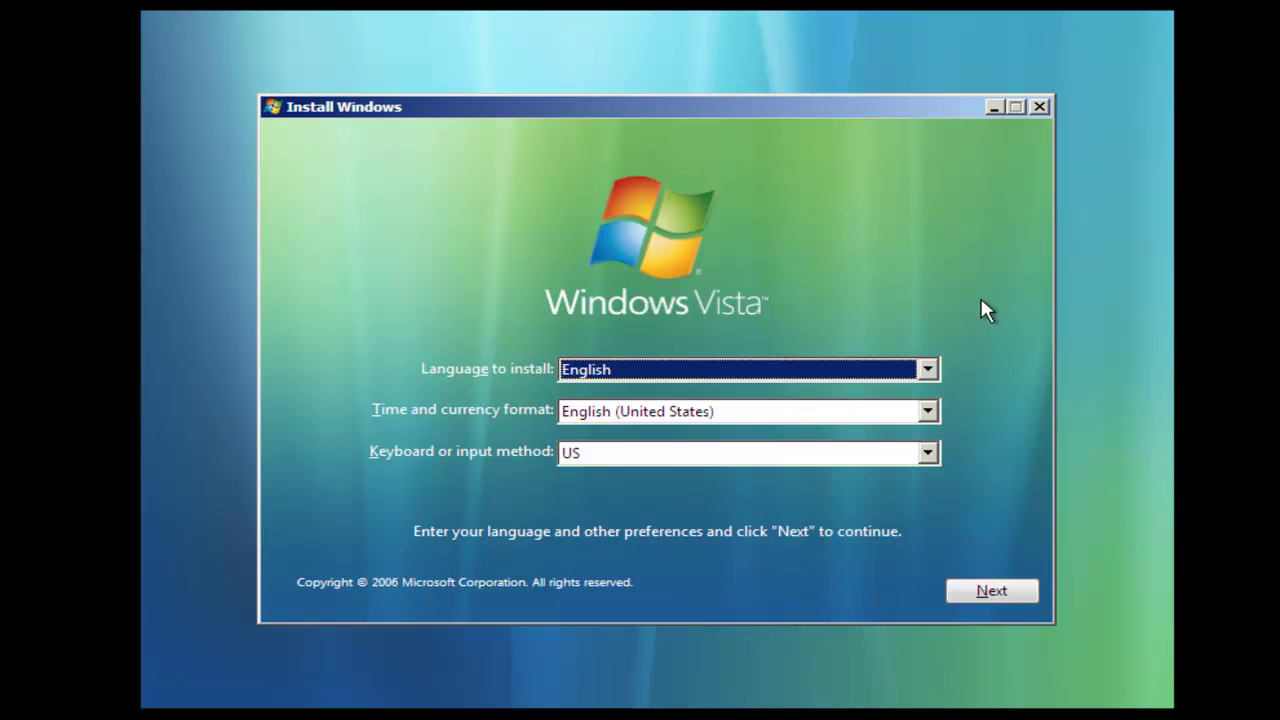
Set the installer's time and currency format to English (United Kingdom) and continue with the language preferences.
left_click(928, 418)
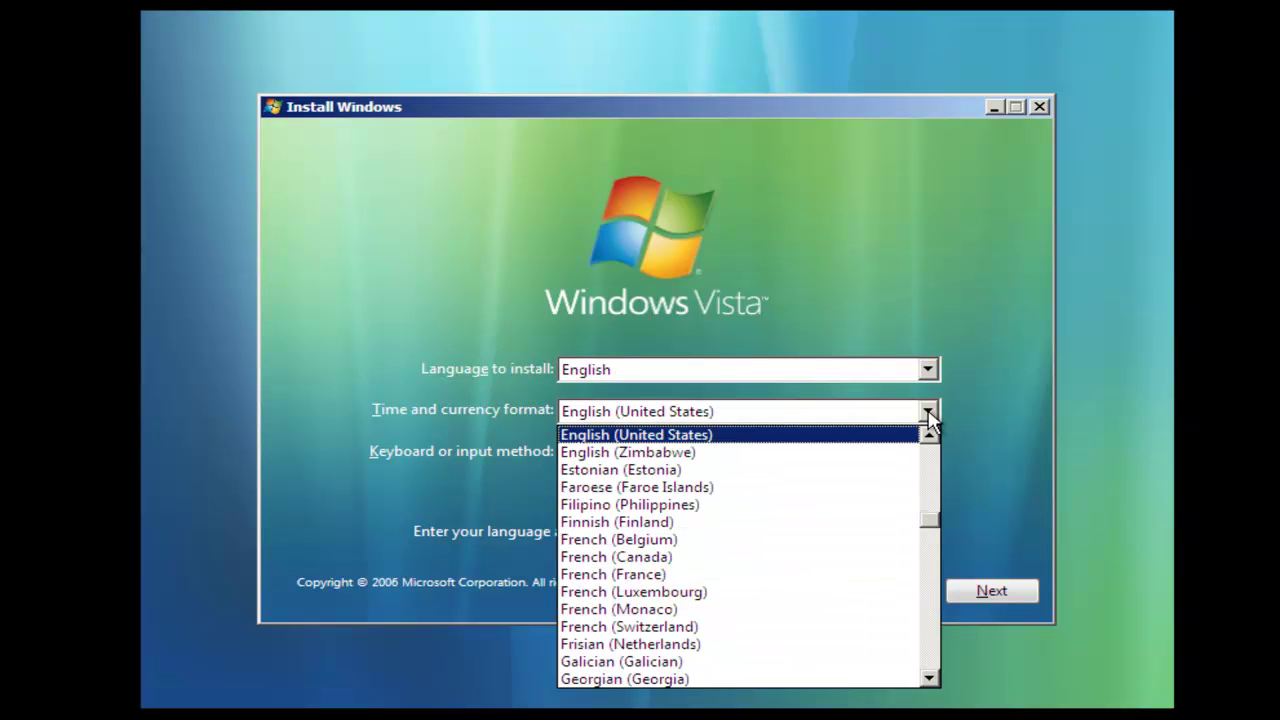
left_click(930, 440)
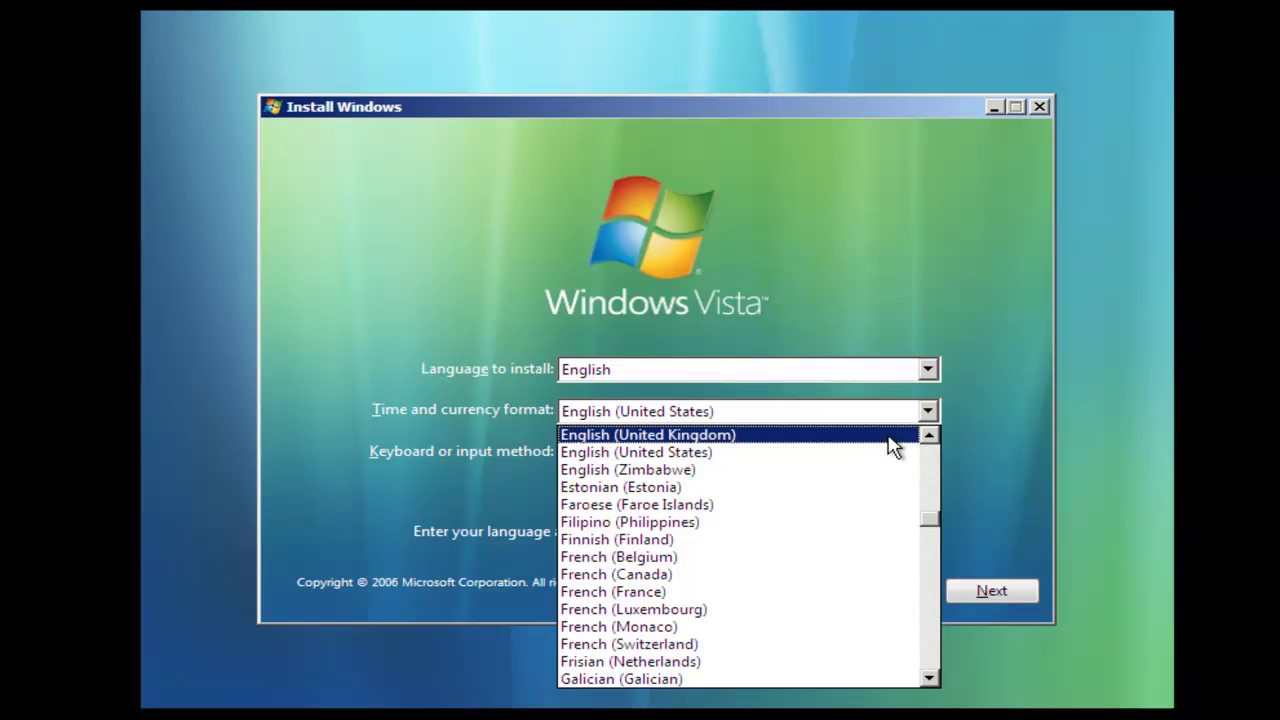
left_click(892, 436)
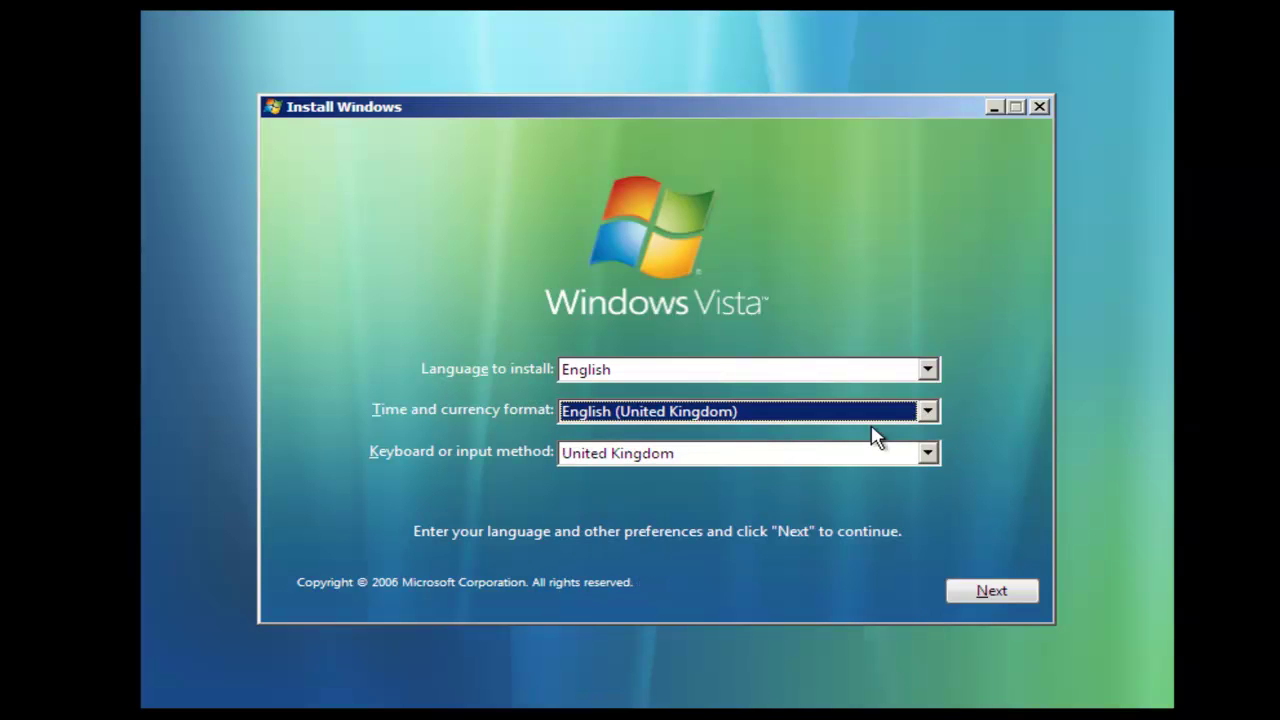
left_click(980, 594)
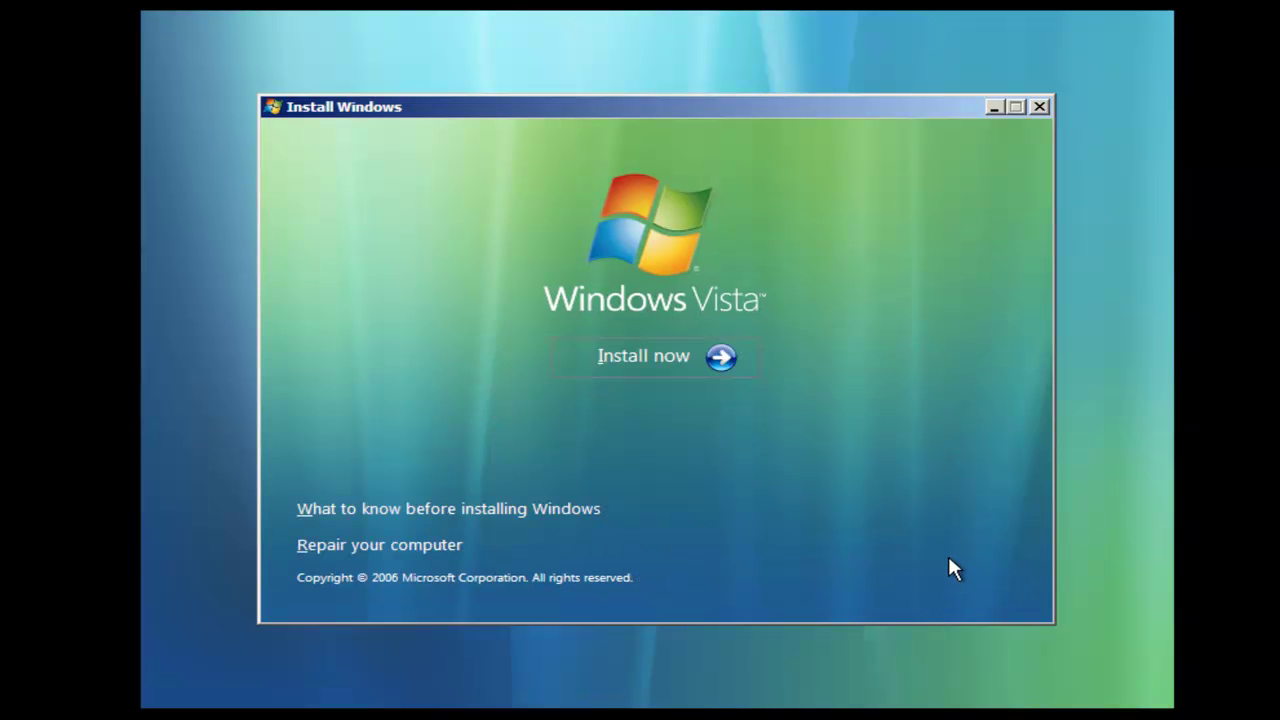
Start the Windows Vista installation with automatic online activation turned off and the product key left out.
left_click(650, 366)
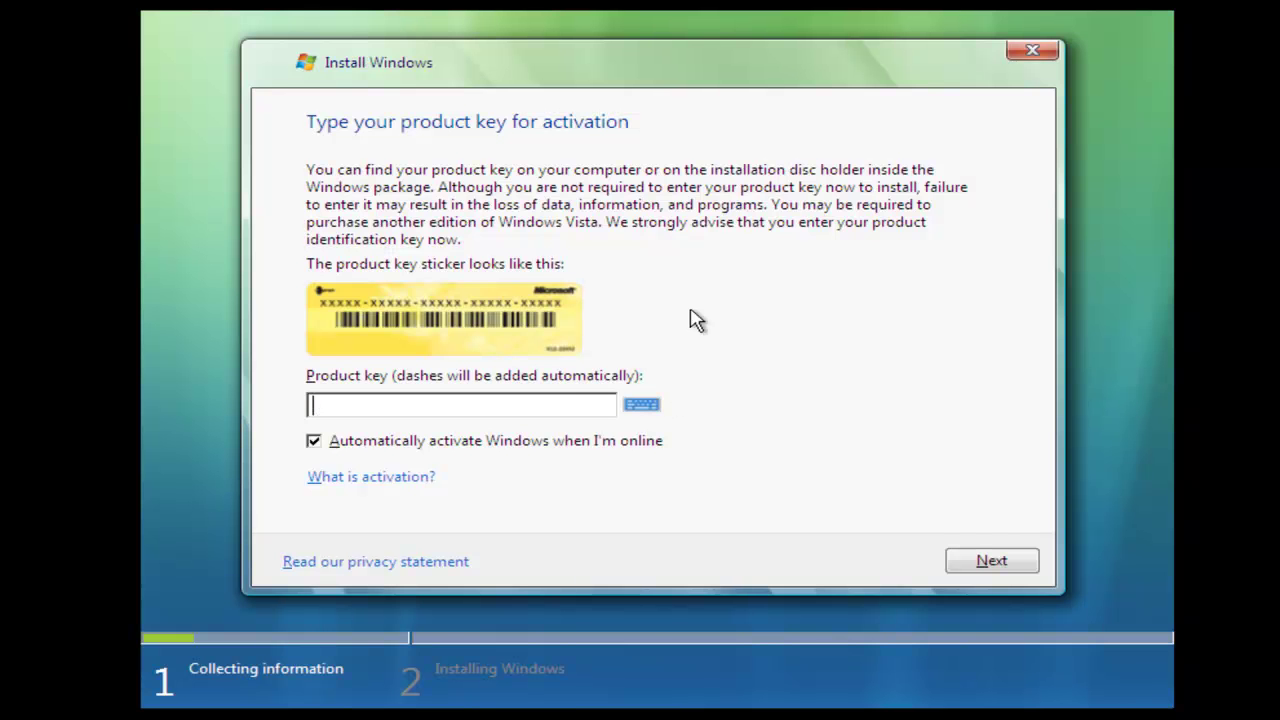
left_click(313, 441)
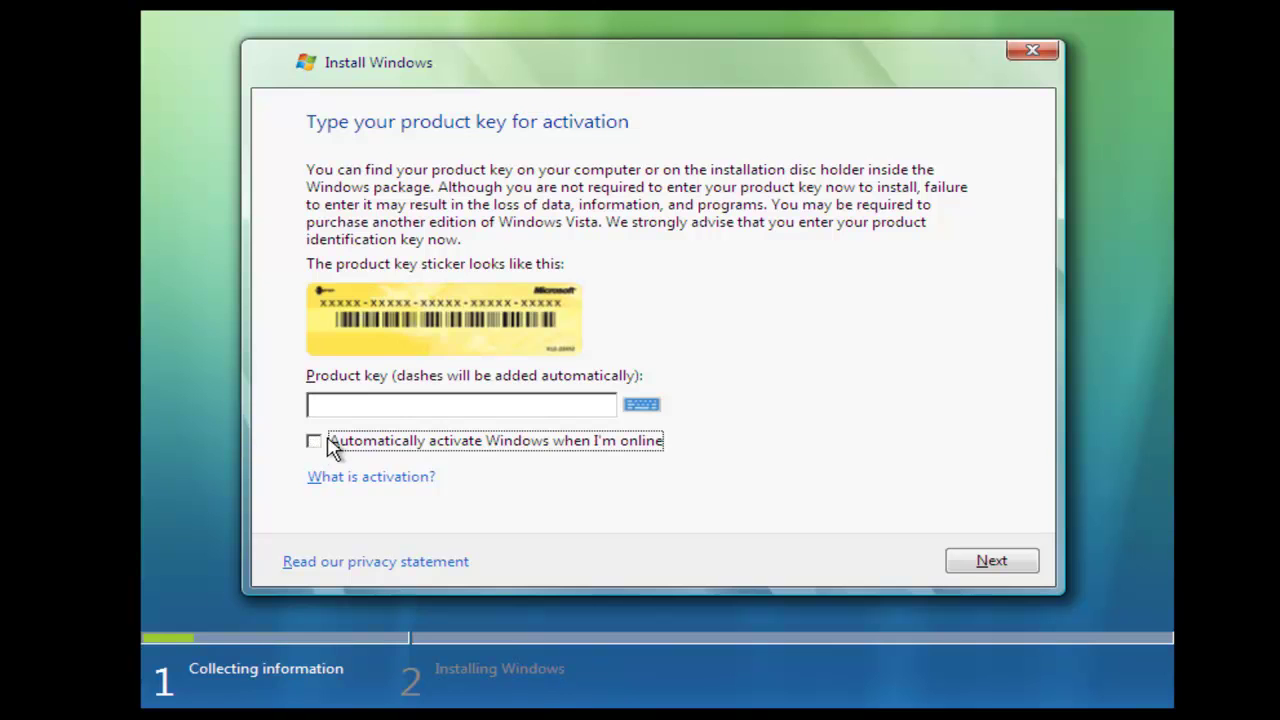
left_click(1006, 566)
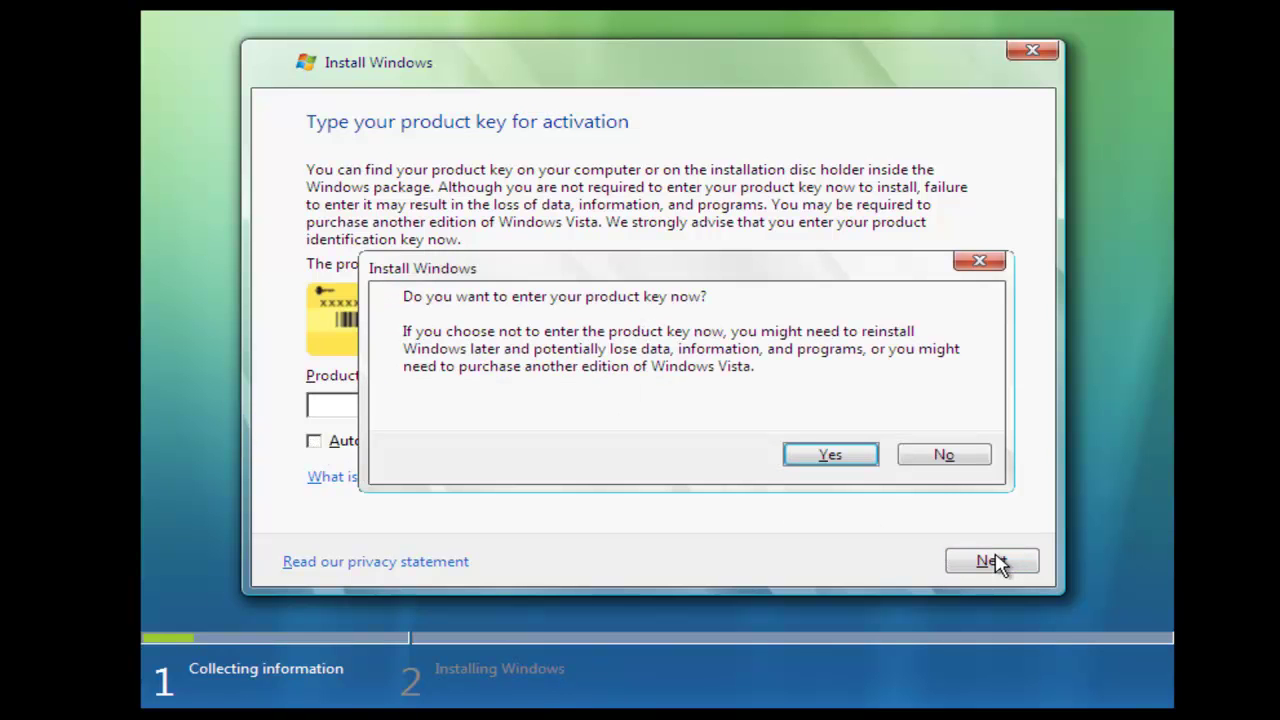
left_click(945, 458)
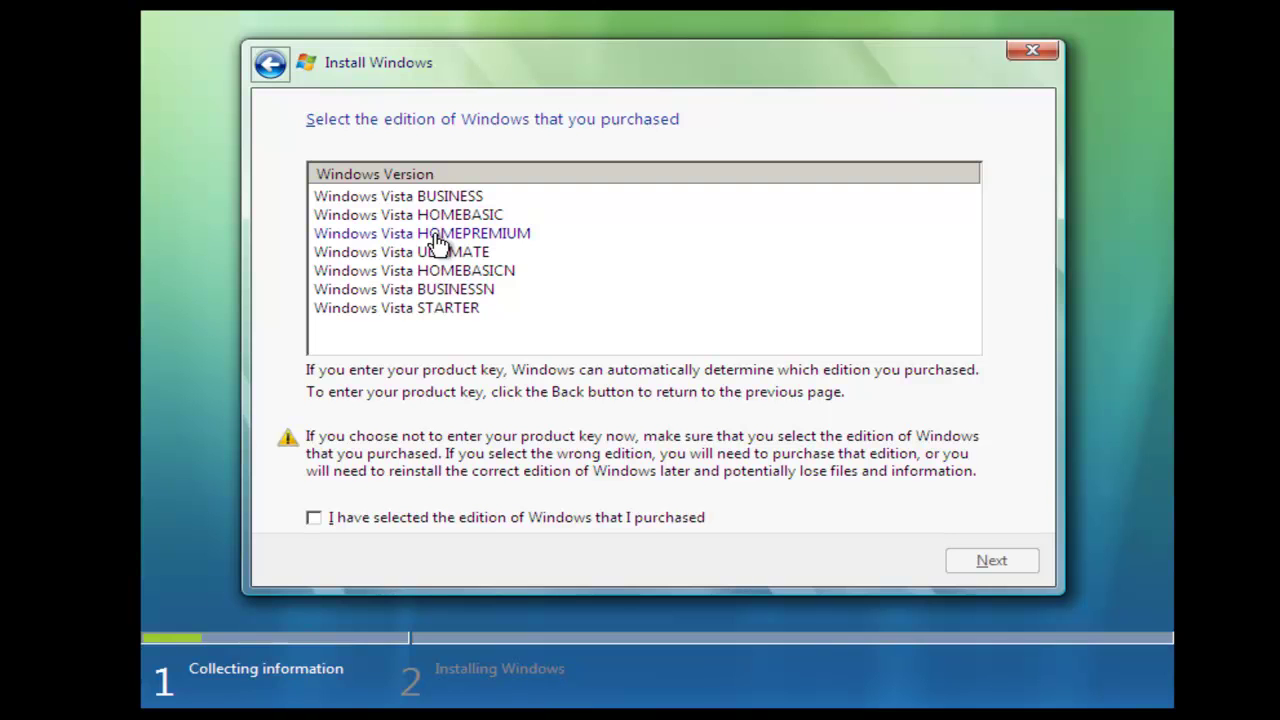
Select the Windows Vista HOMEPREMIUM edition and confirm it as the purchased edition.
left_click(472, 238)
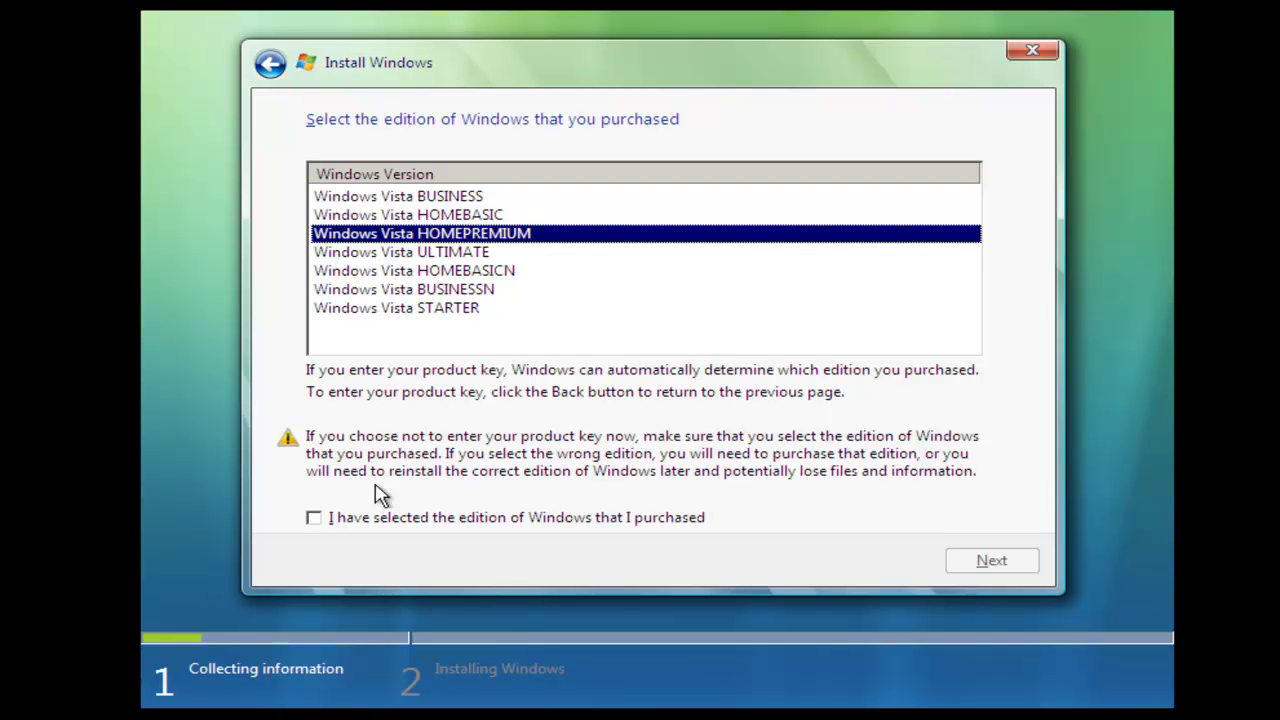
left_click(314, 517)
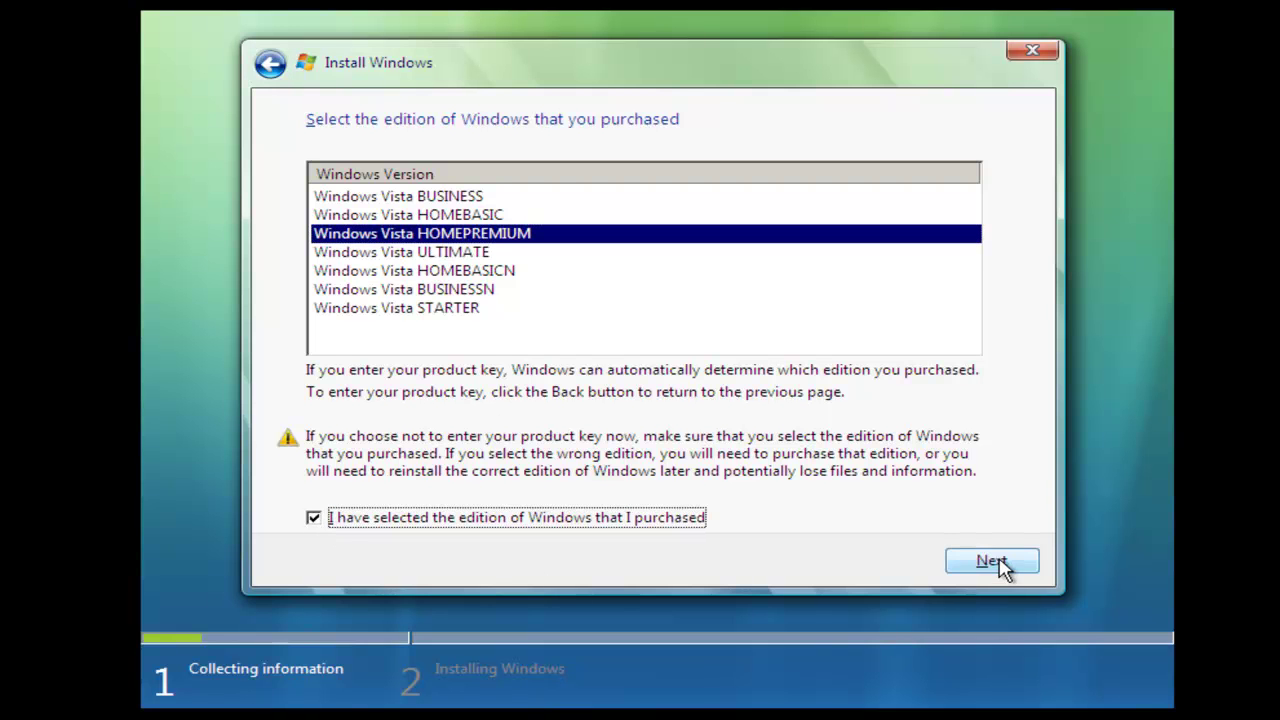
left_click(1000, 563)
Accept the license terms and choose the Custom (advanced) installation type.
left_click(346, 508)
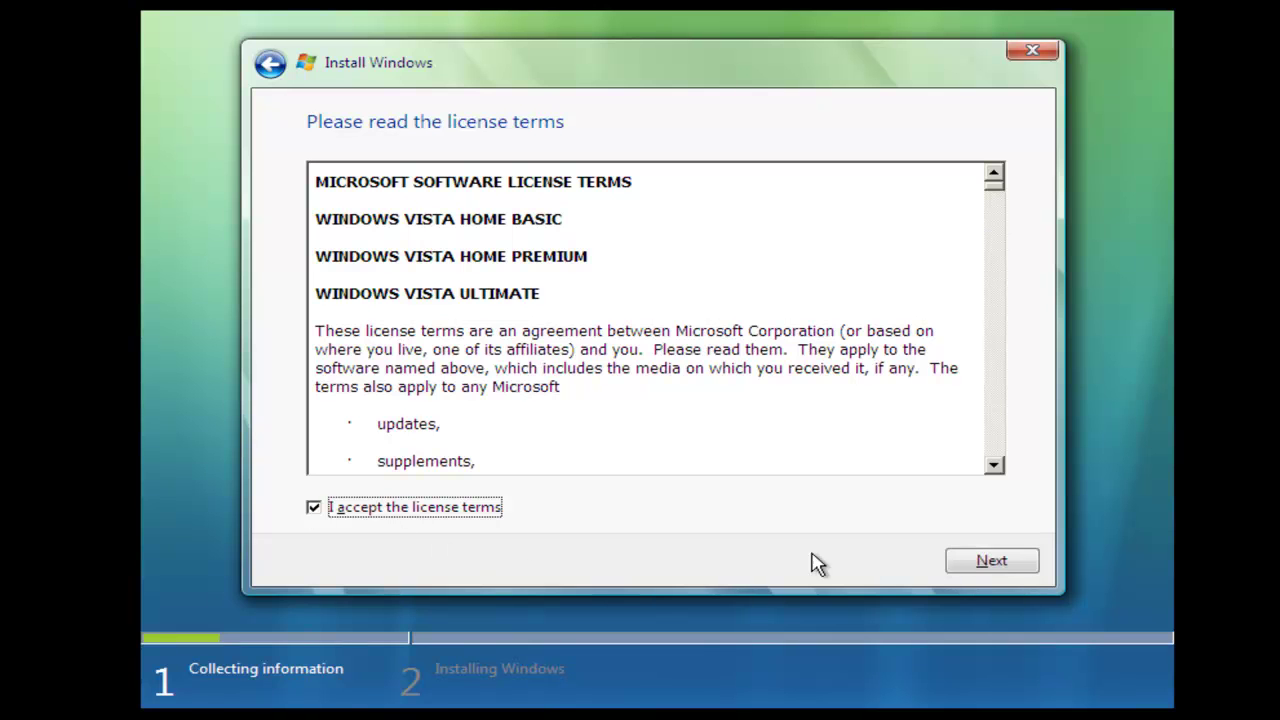
left_click(989, 563)
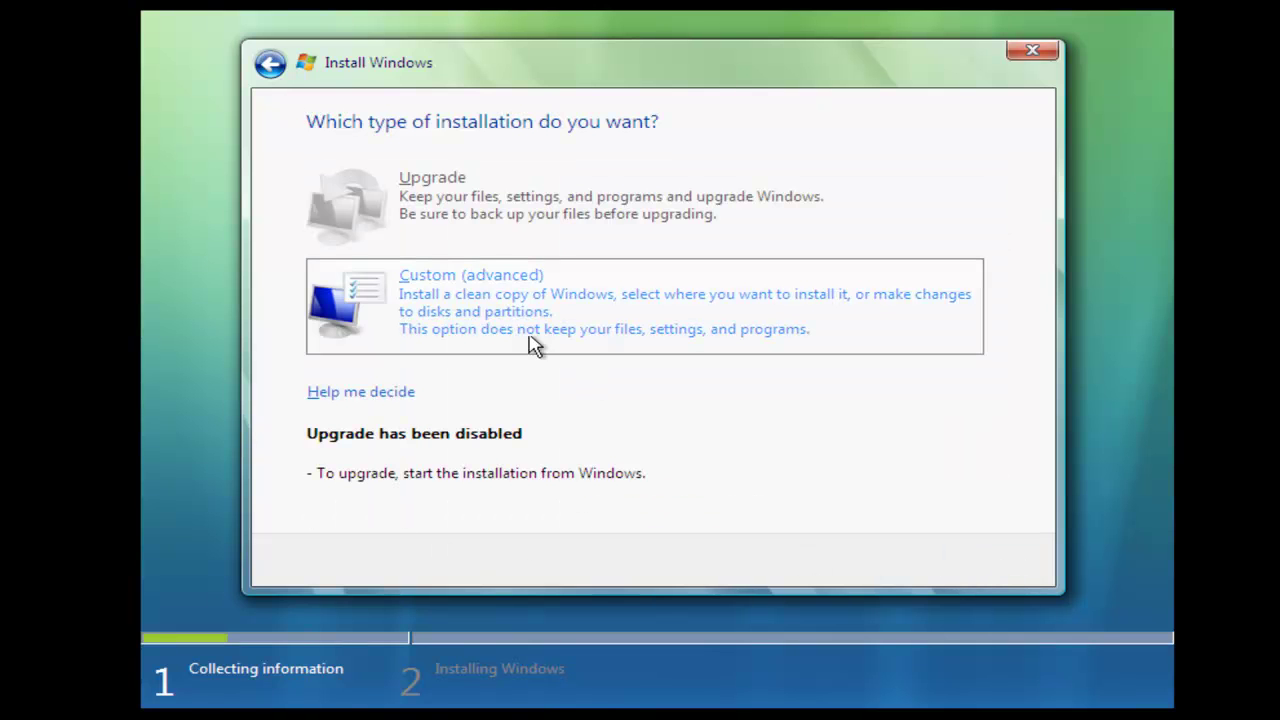
left_click(495, 307)
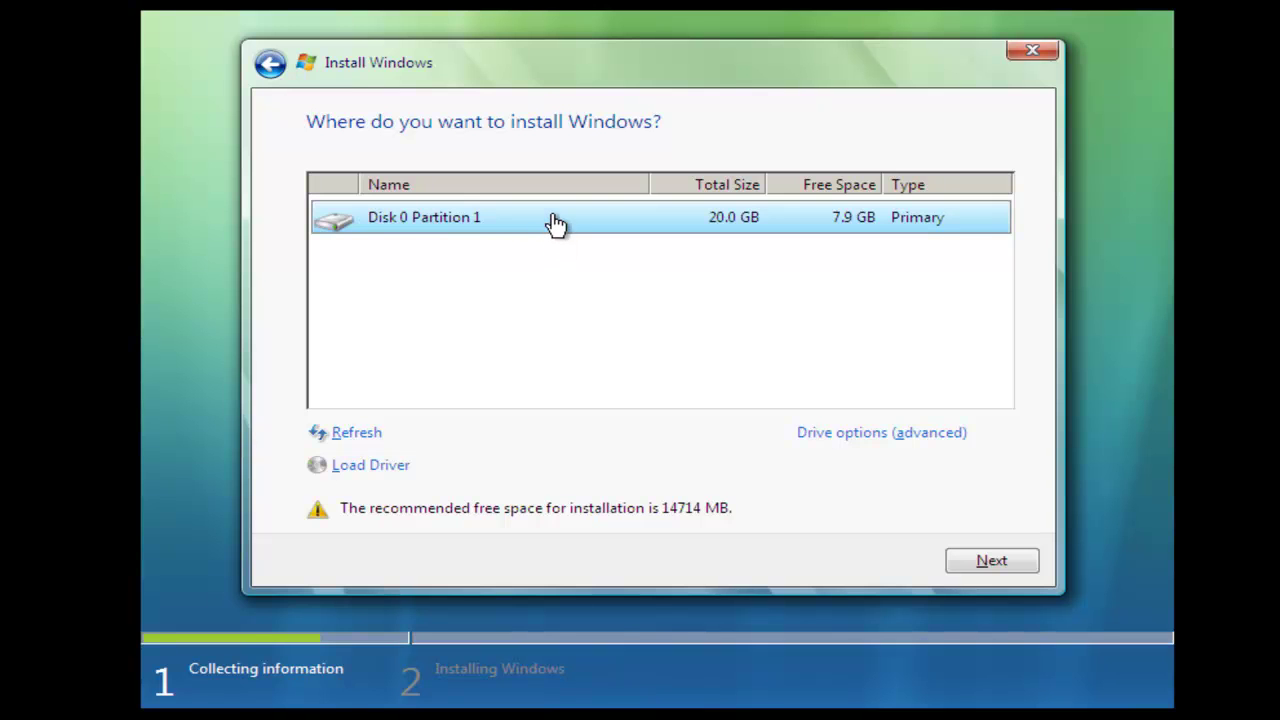
Format Disk 0 Partition 1 and start installing Windows on it.
left_click(858, 434)
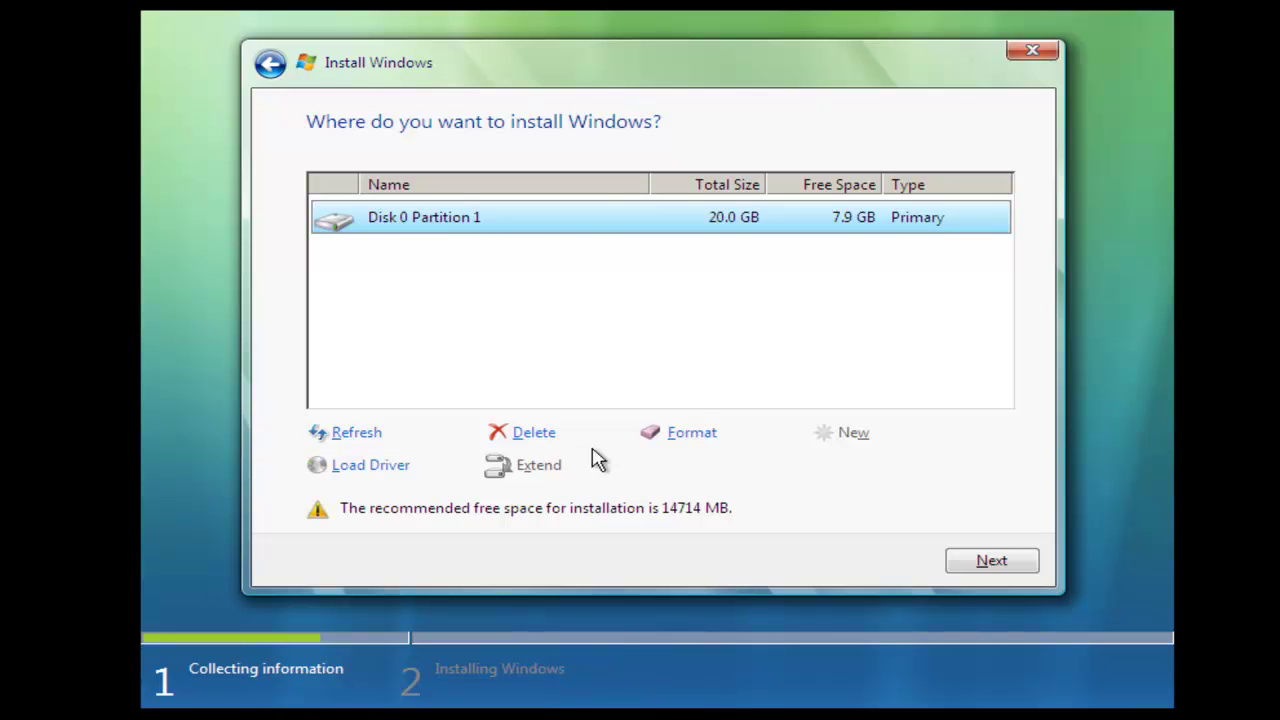
left_click(693, 440)
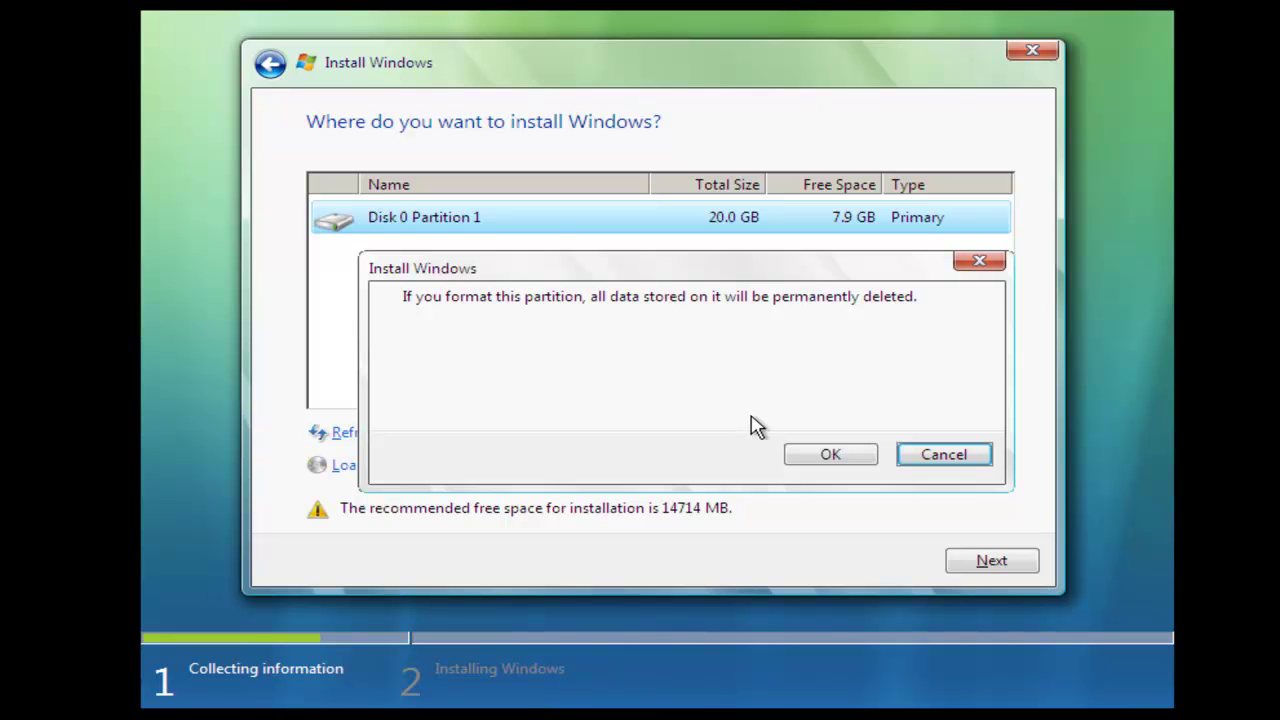
left_click(816, 458)
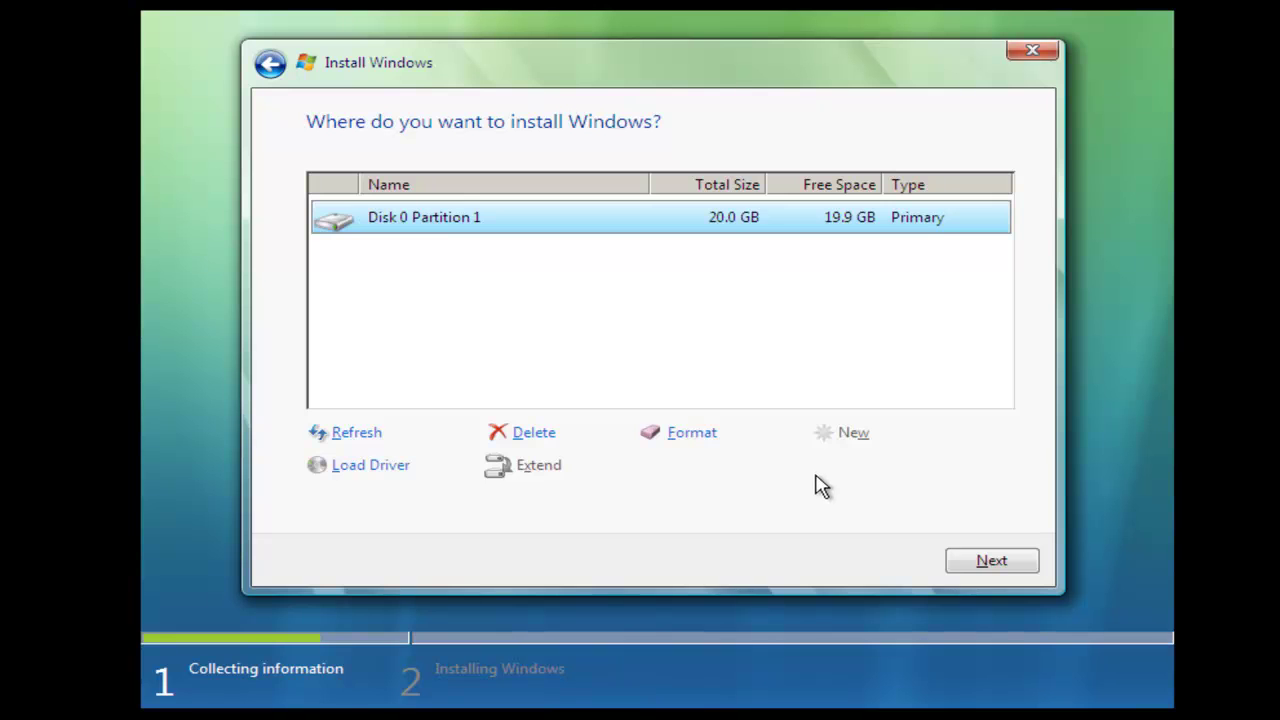
left_click(975, 562)
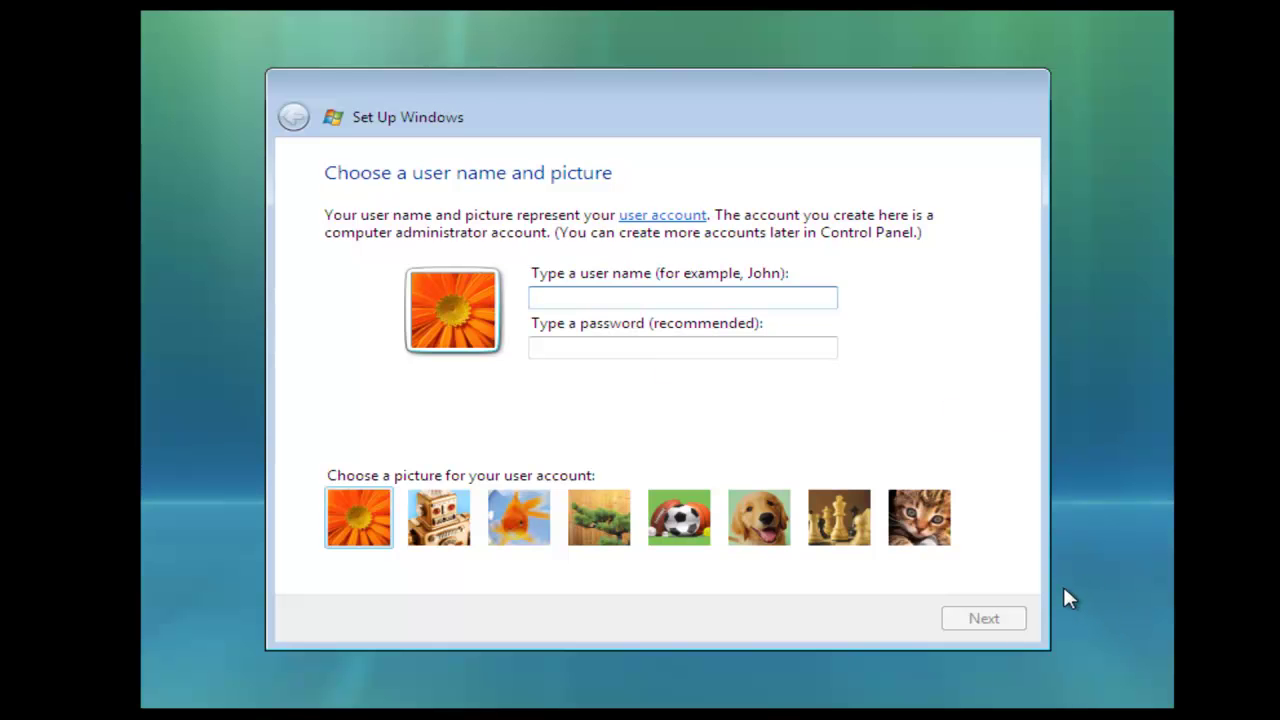
Create the user account DIY with the goldfish picture, and choose the abstract blue, green and yellow desktop background.
type("DIY")
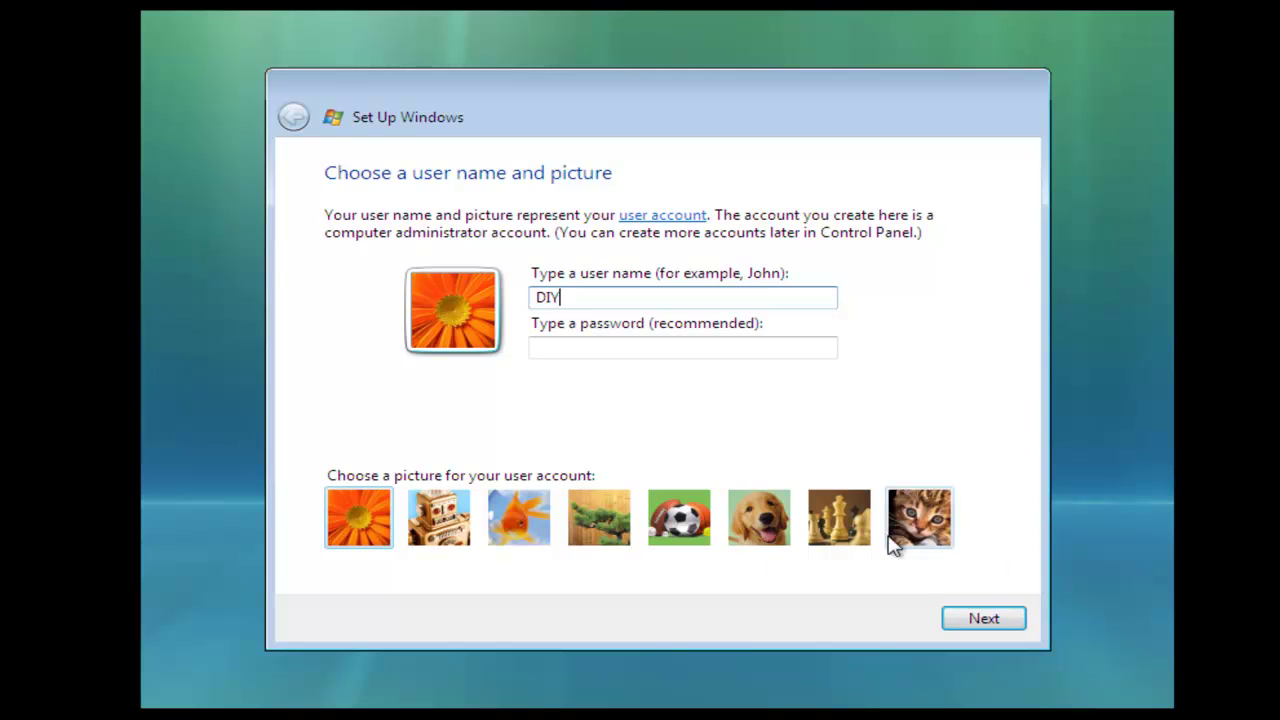
left_click(518, 527)
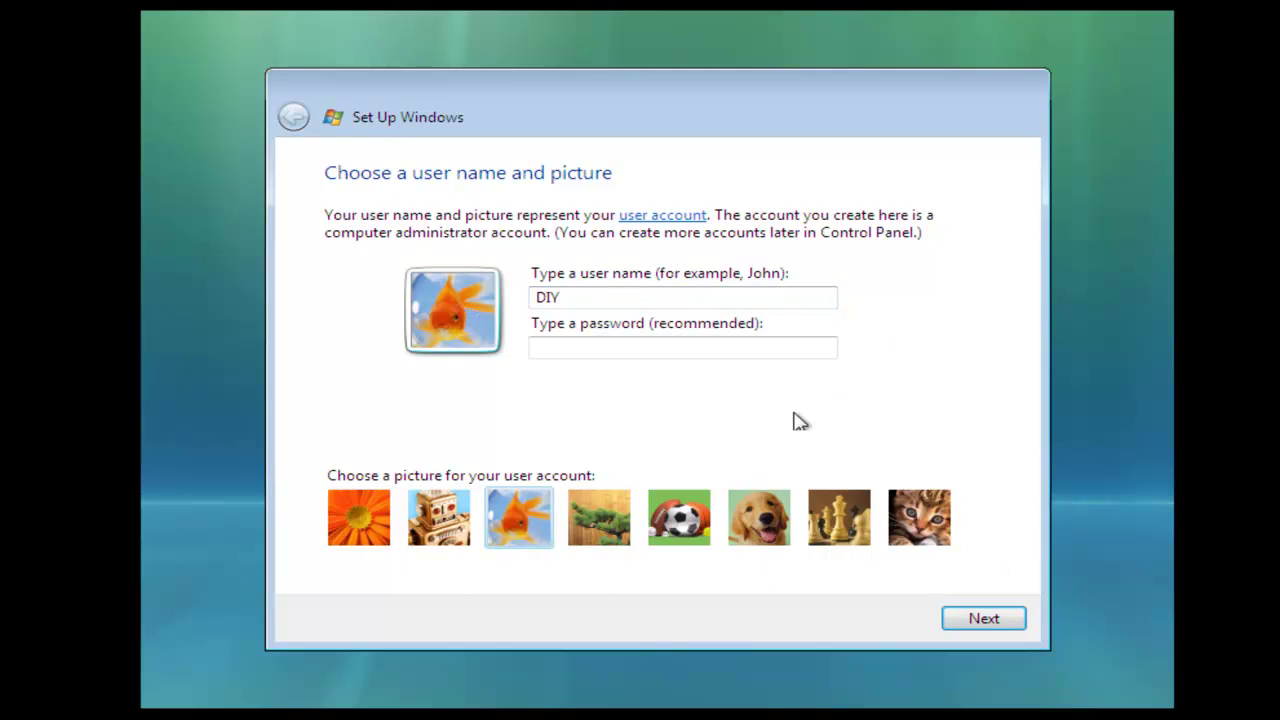
left_click(986, 621)
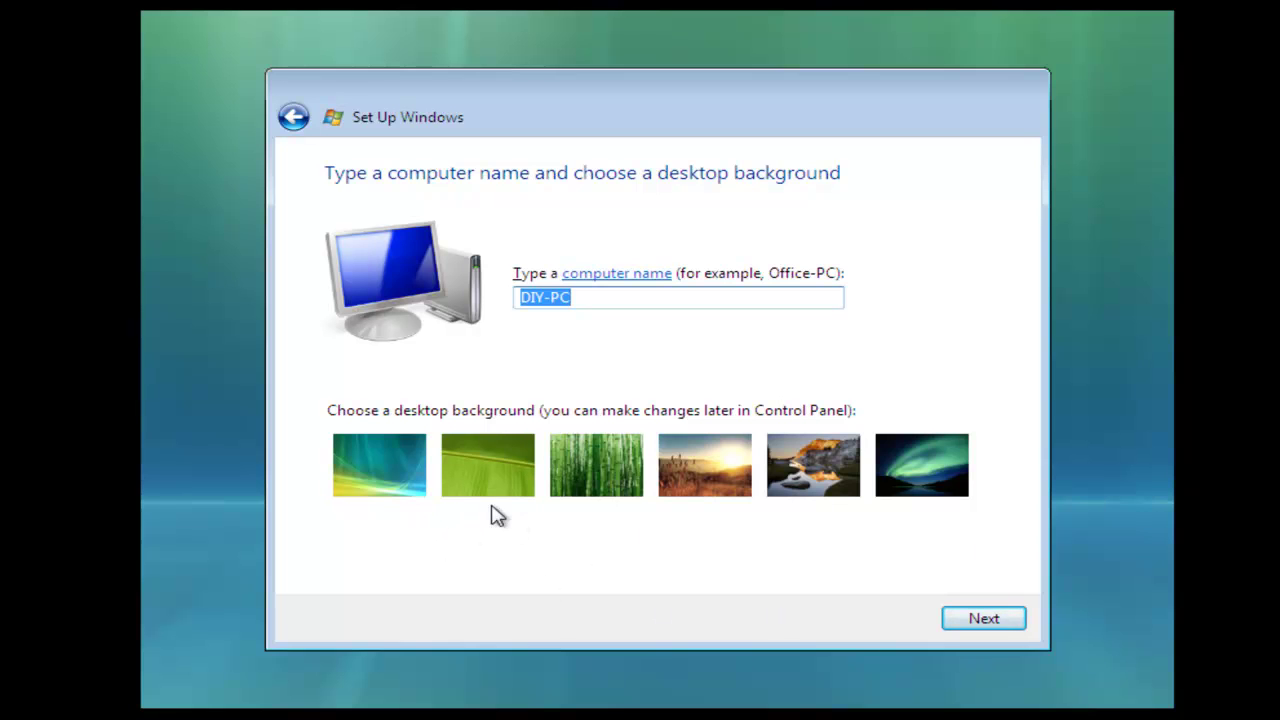
left_click(394, 486)
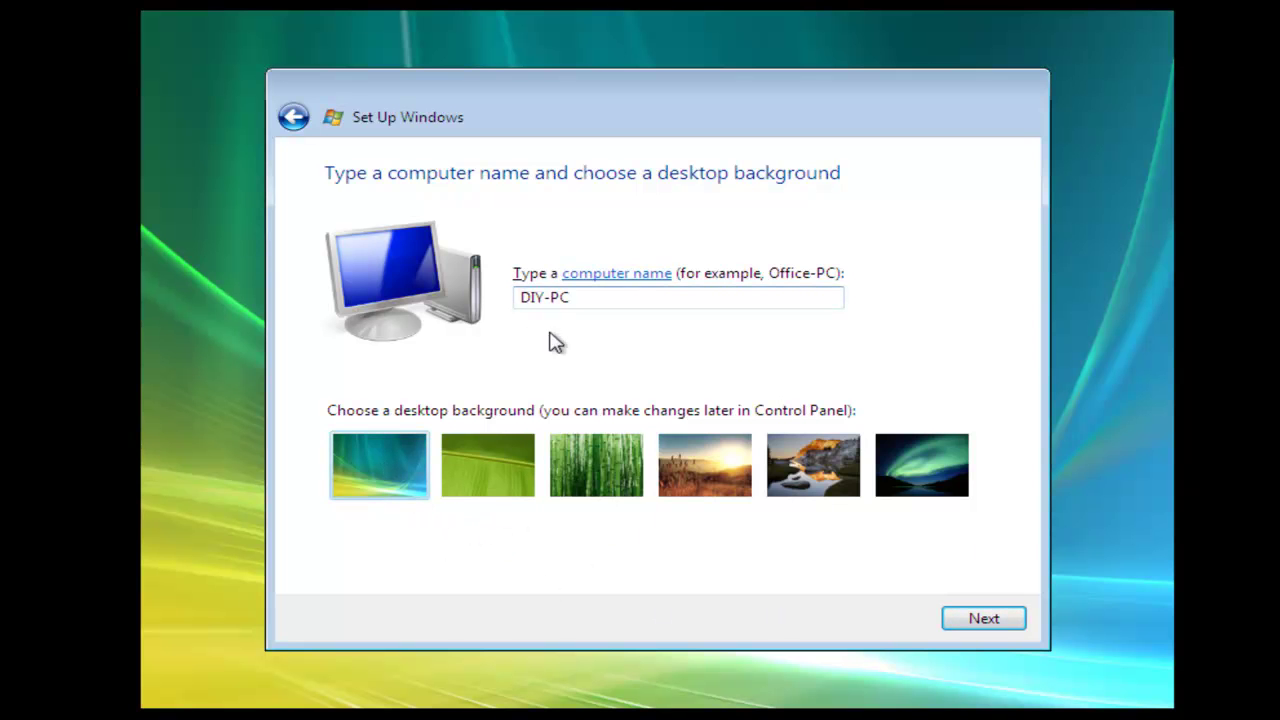
left_click(975, 620)
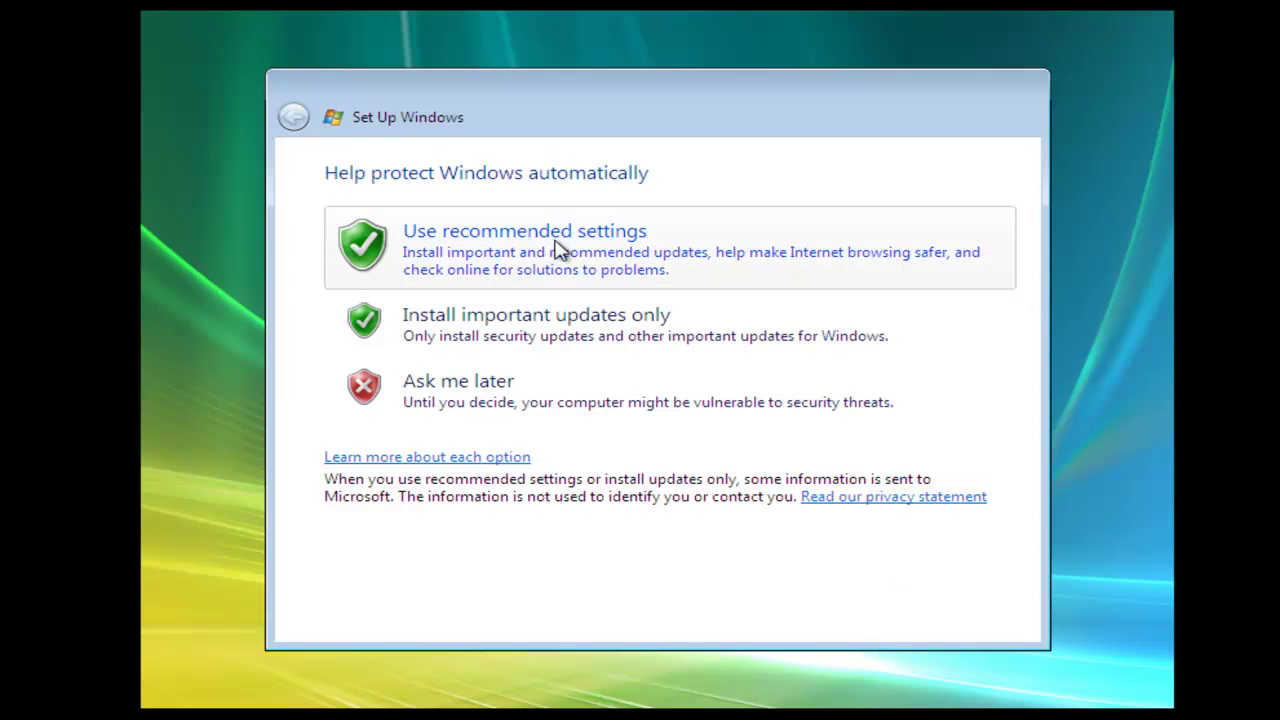
Complete the Windows setup with the recommended protection settings, the preset time and date, and Home as the computer's location.
left_click(505, 252)
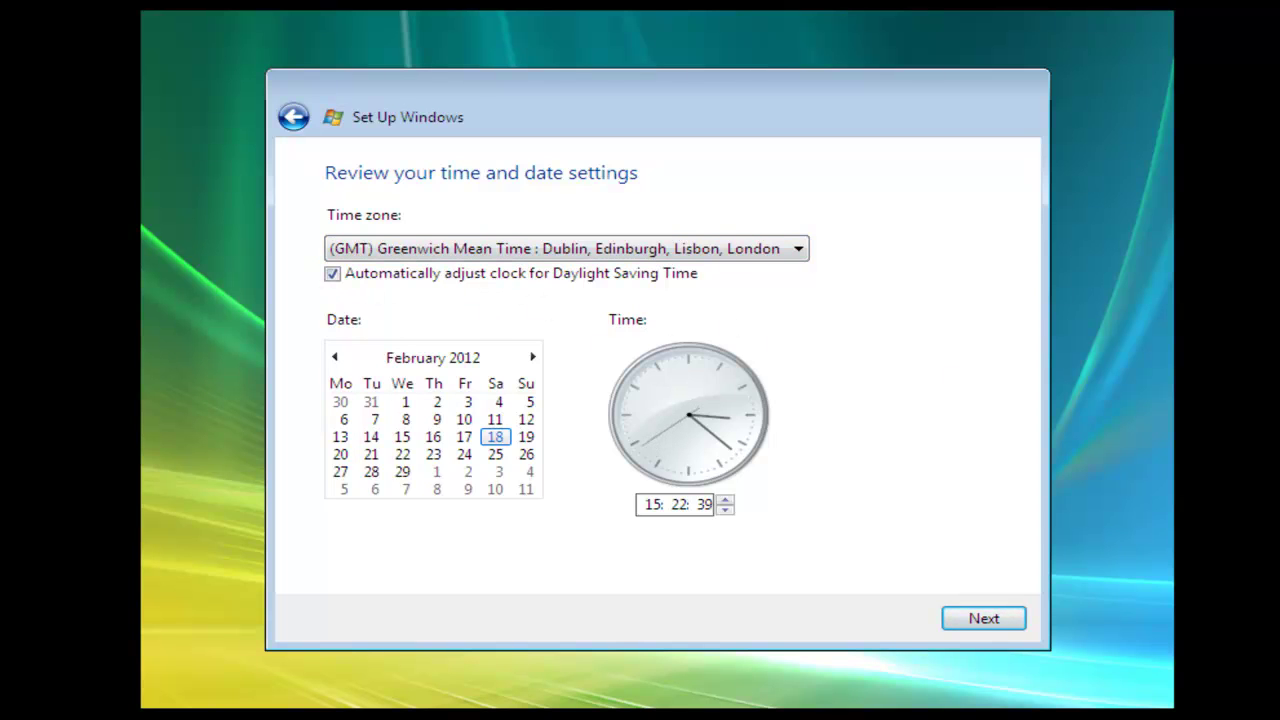
left_click(971, 620)
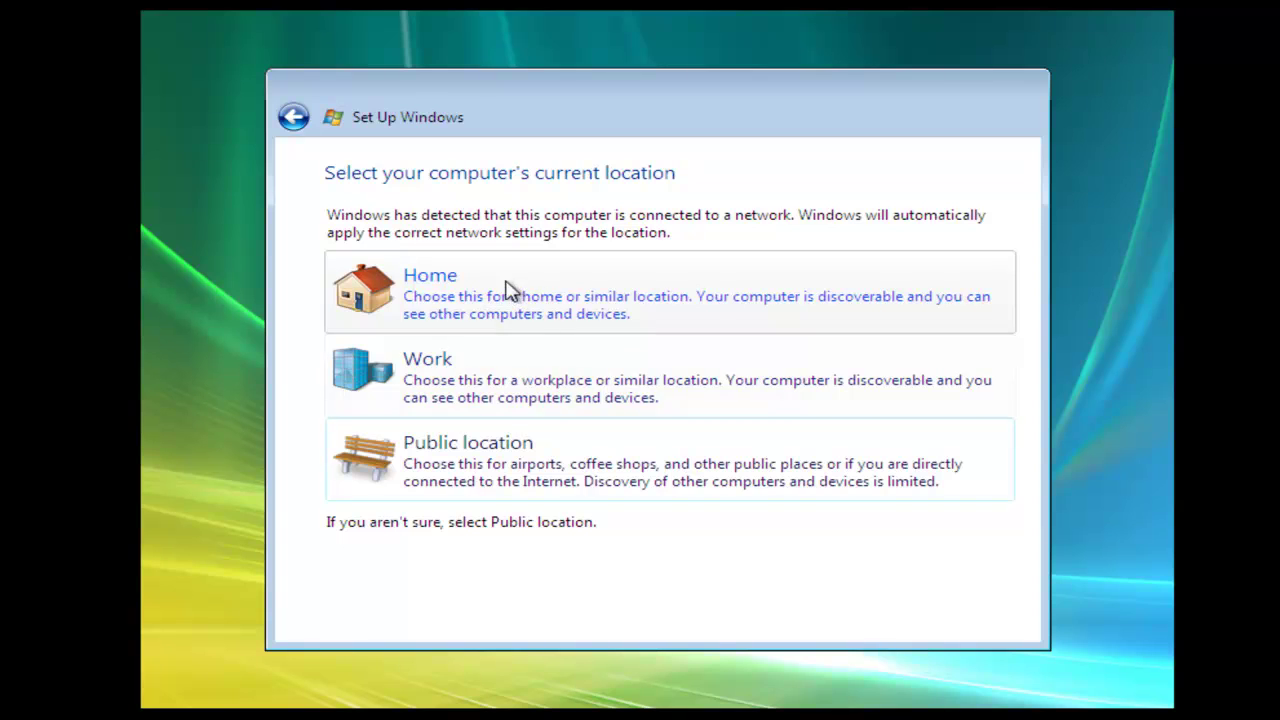
left_click(424, 290)
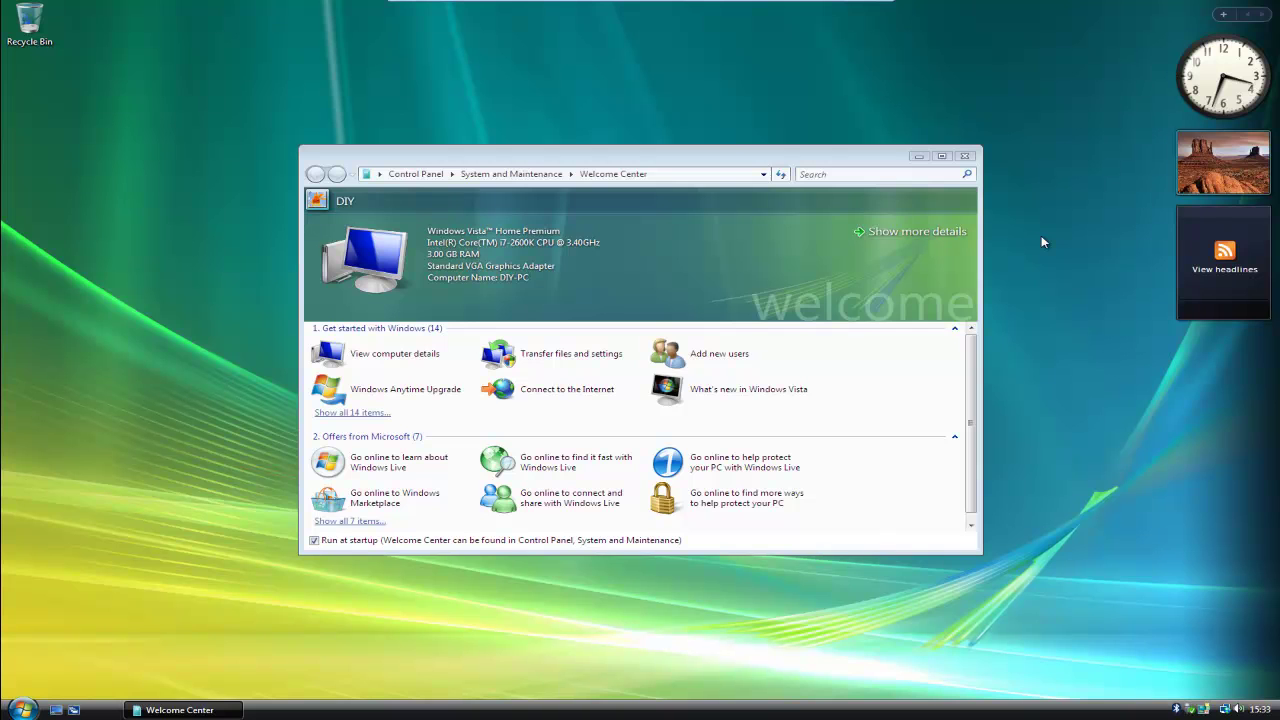
Close the Welcome Center and start a Windows Update check from the System and Maintenance settings, leaving the desktop clear.
left_click(965, 158)
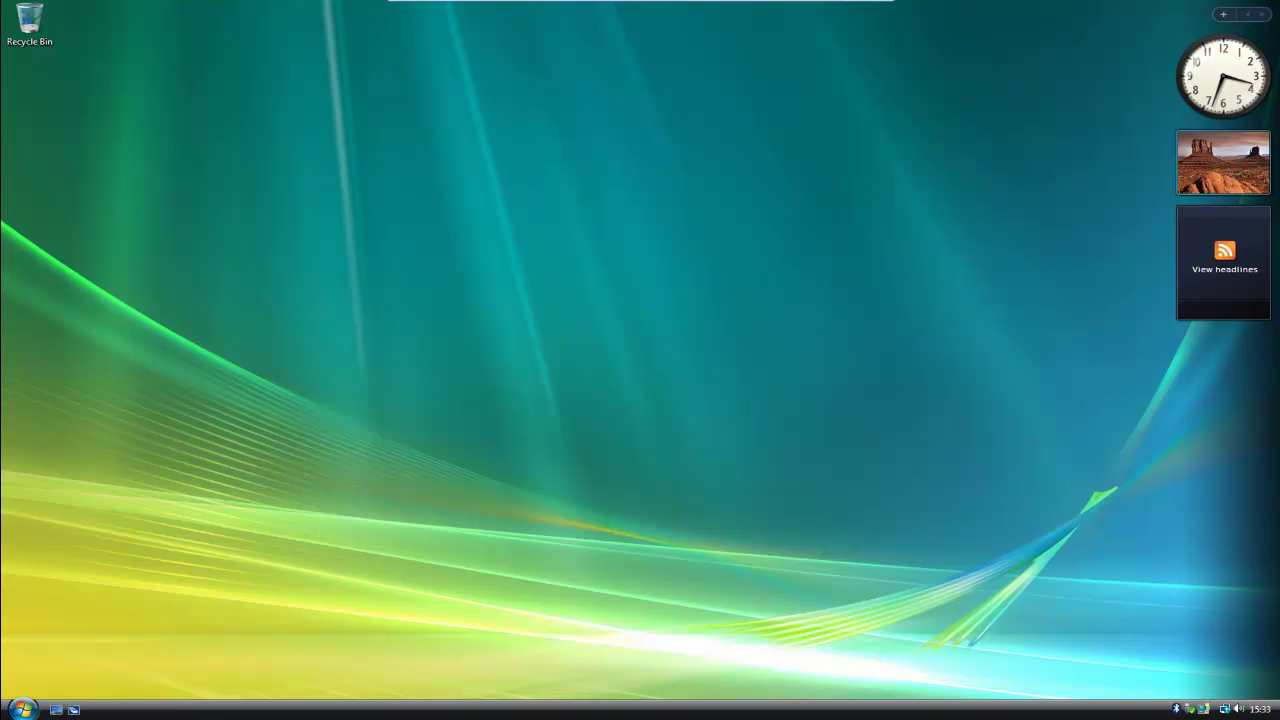
left_click(22, 709)
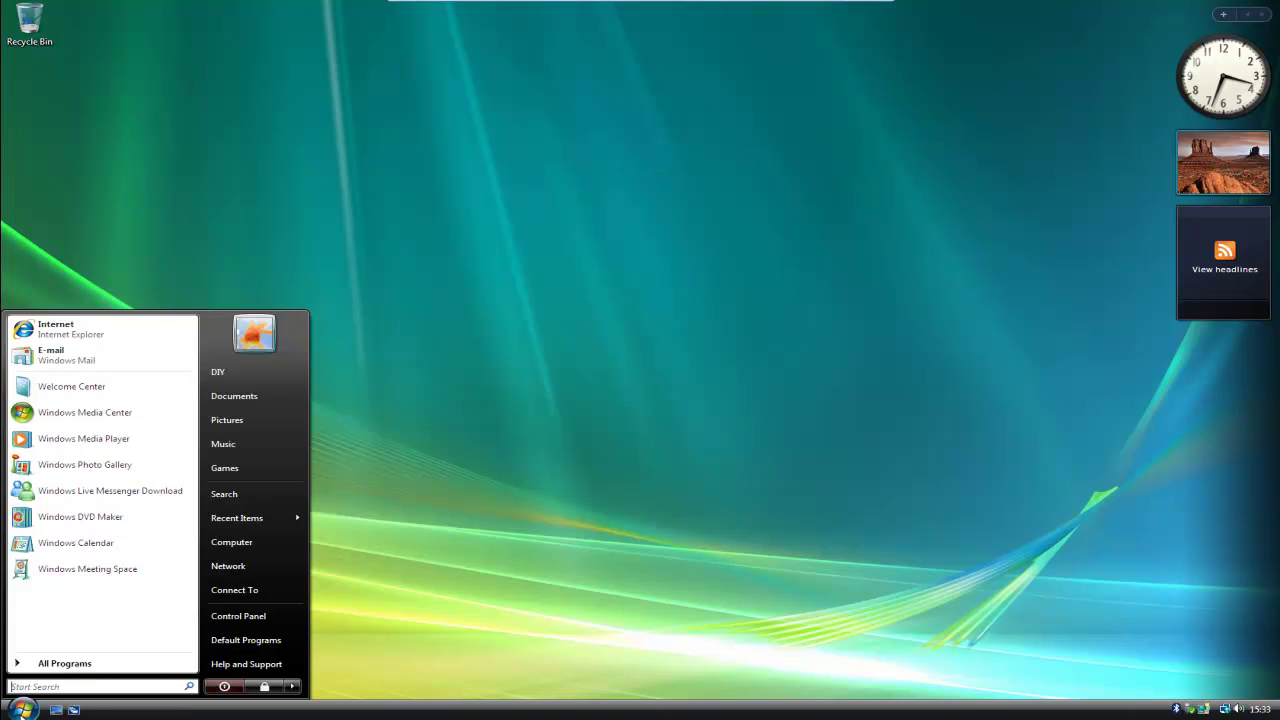
left_click(233, 617)
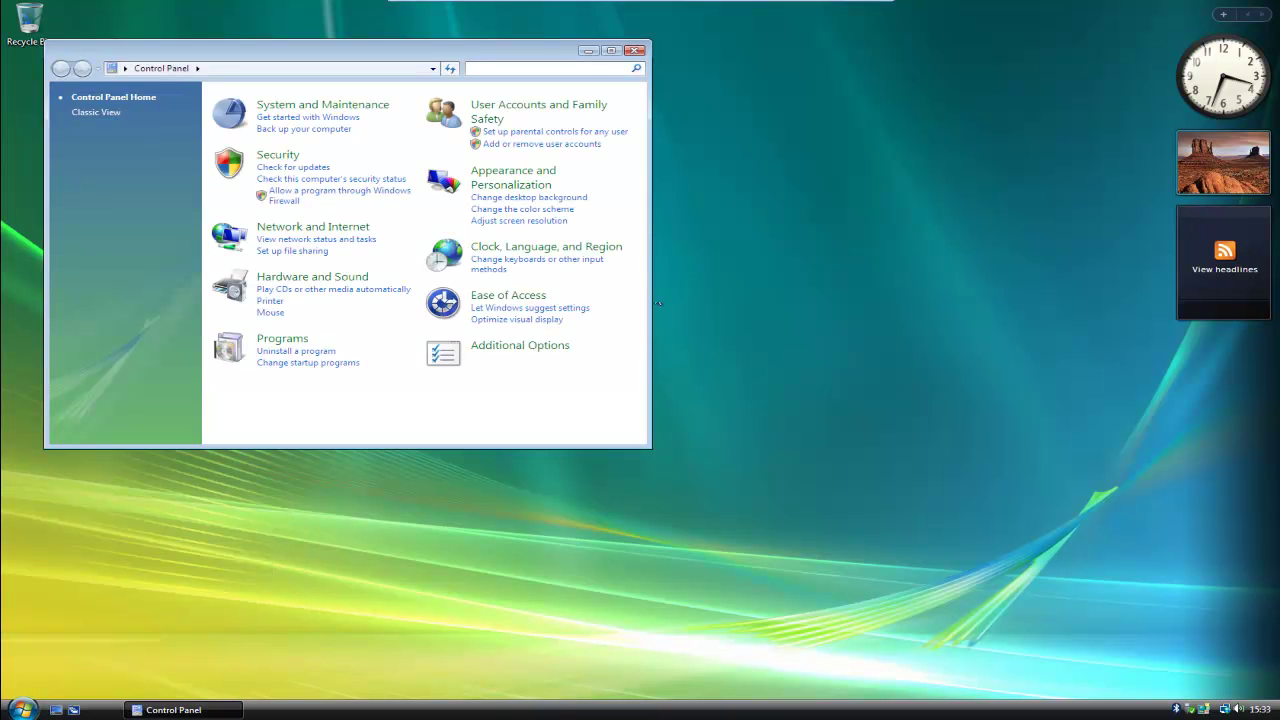
left_click(611, 50)
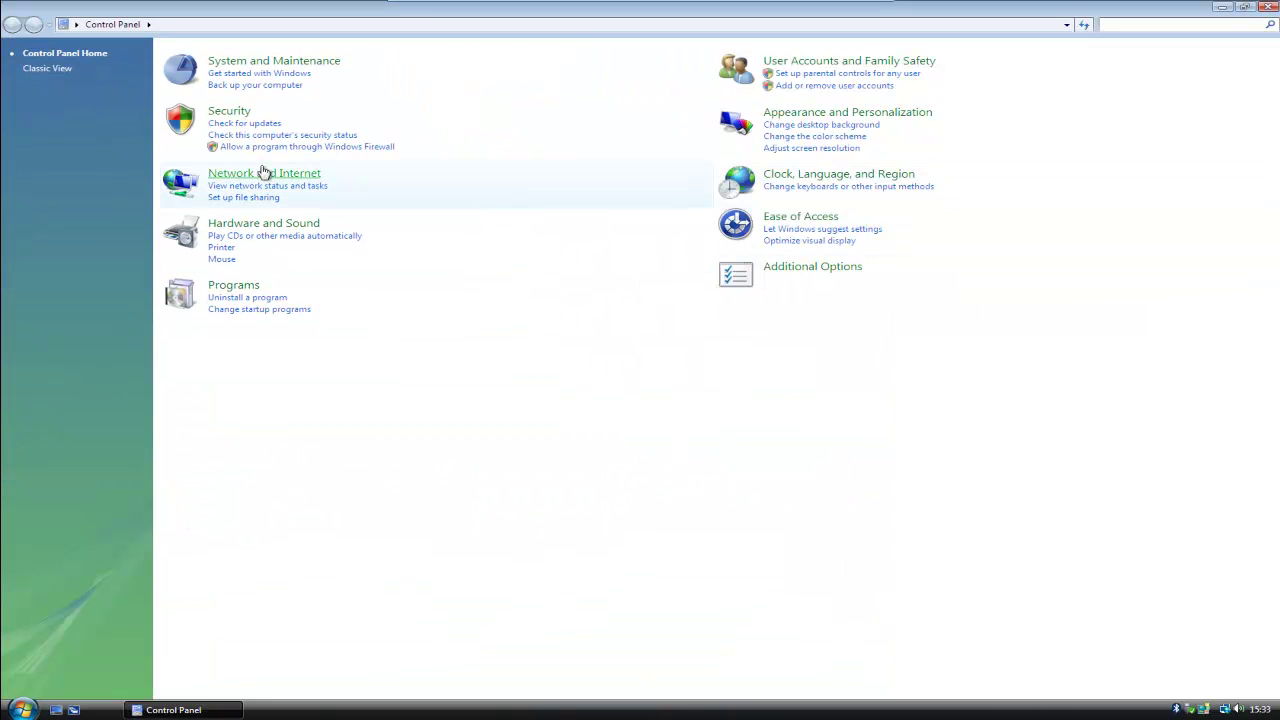
left_click(276, 60)
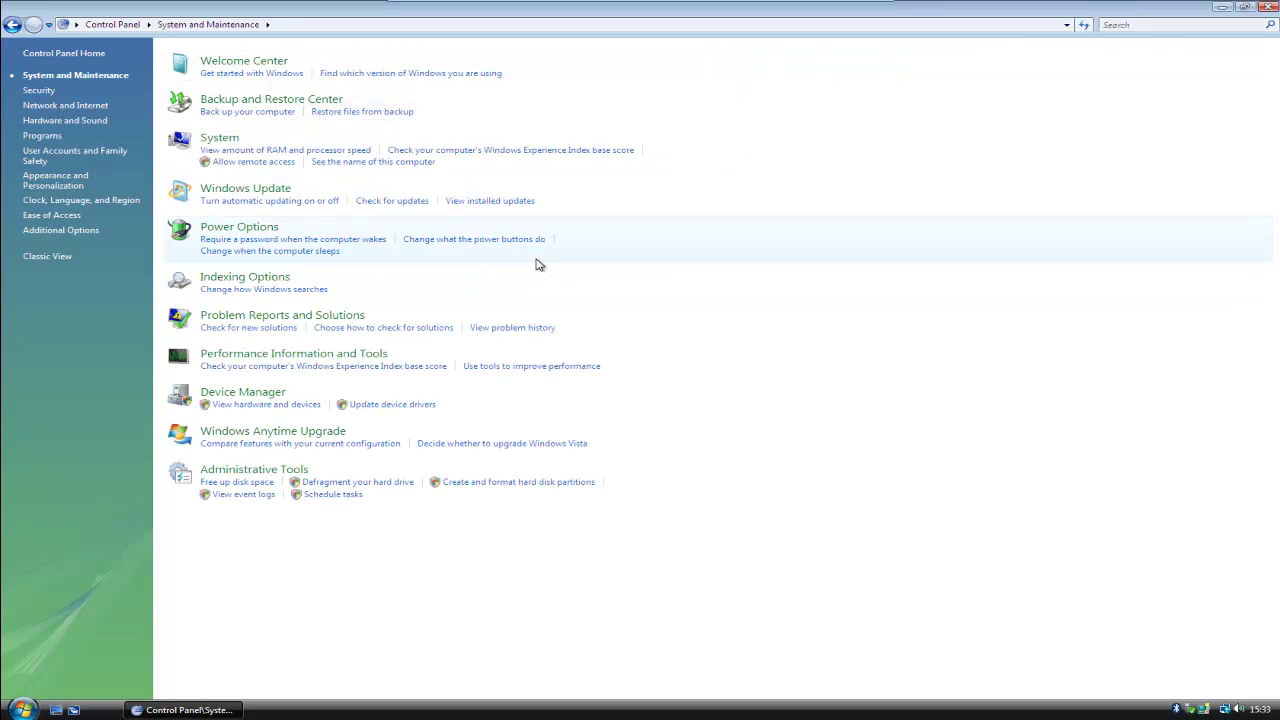
left_click(228, 191)
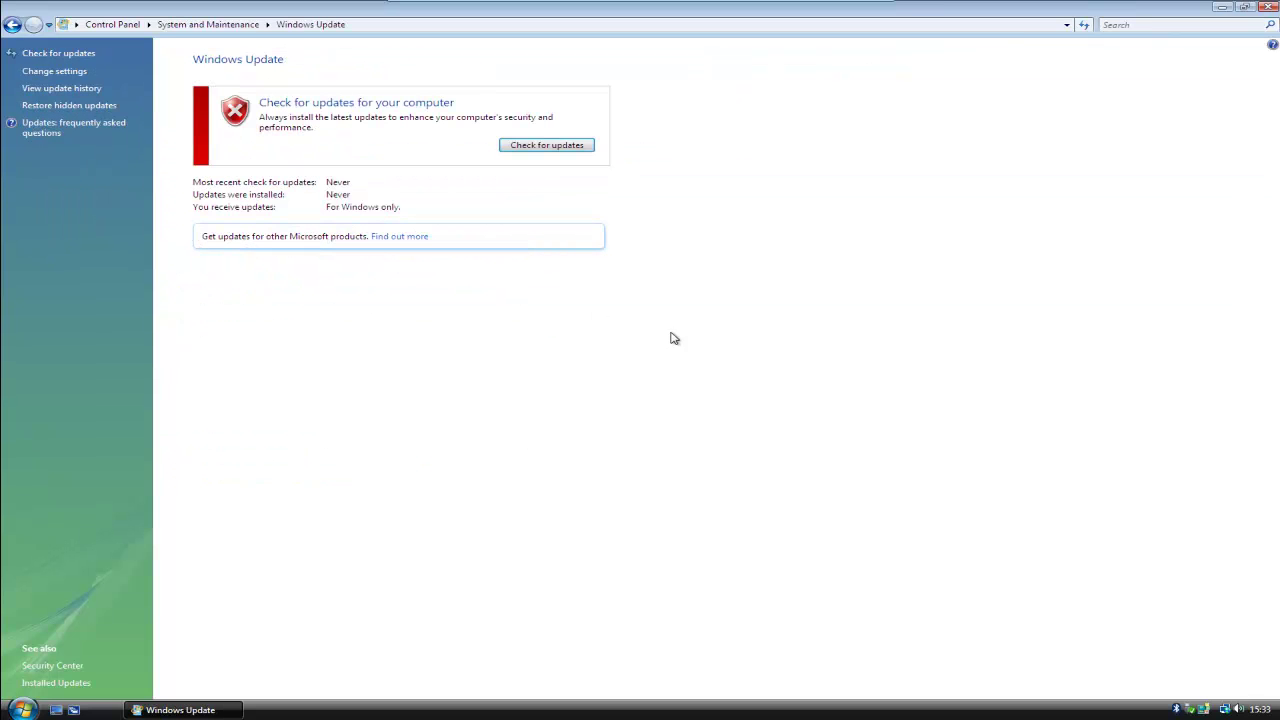
left_click(547, 146)
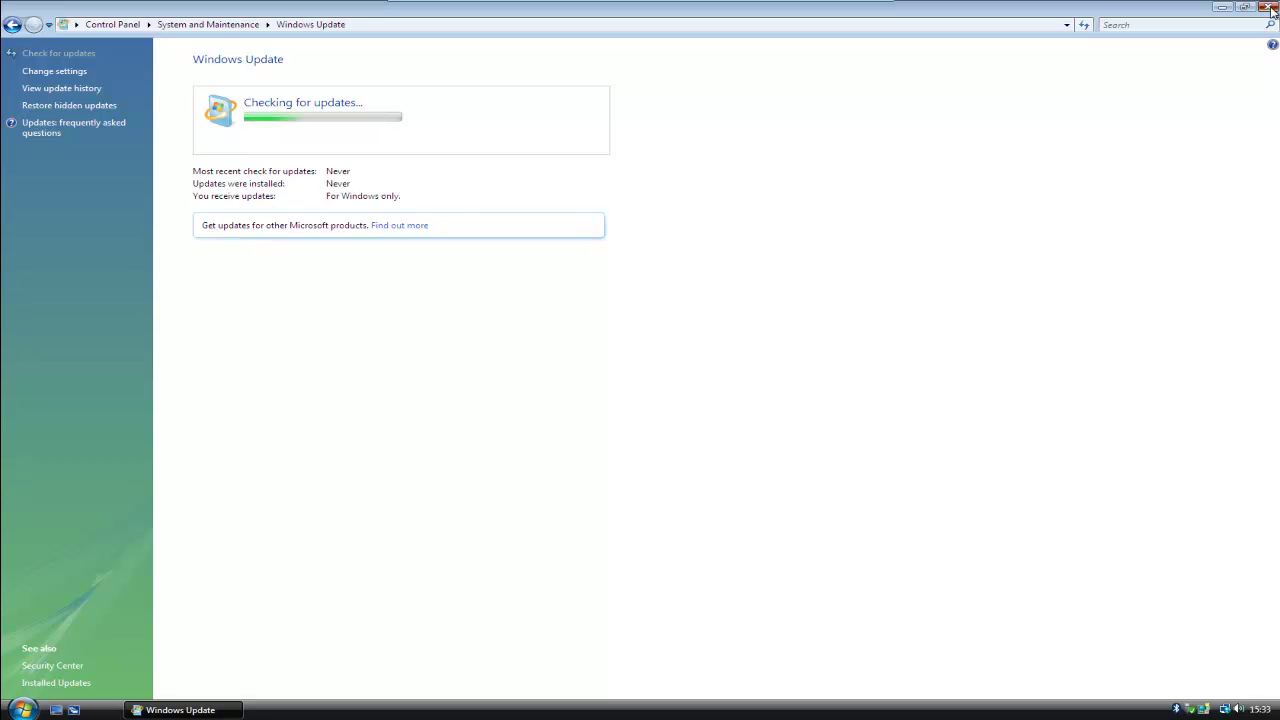
key("alt+F4")
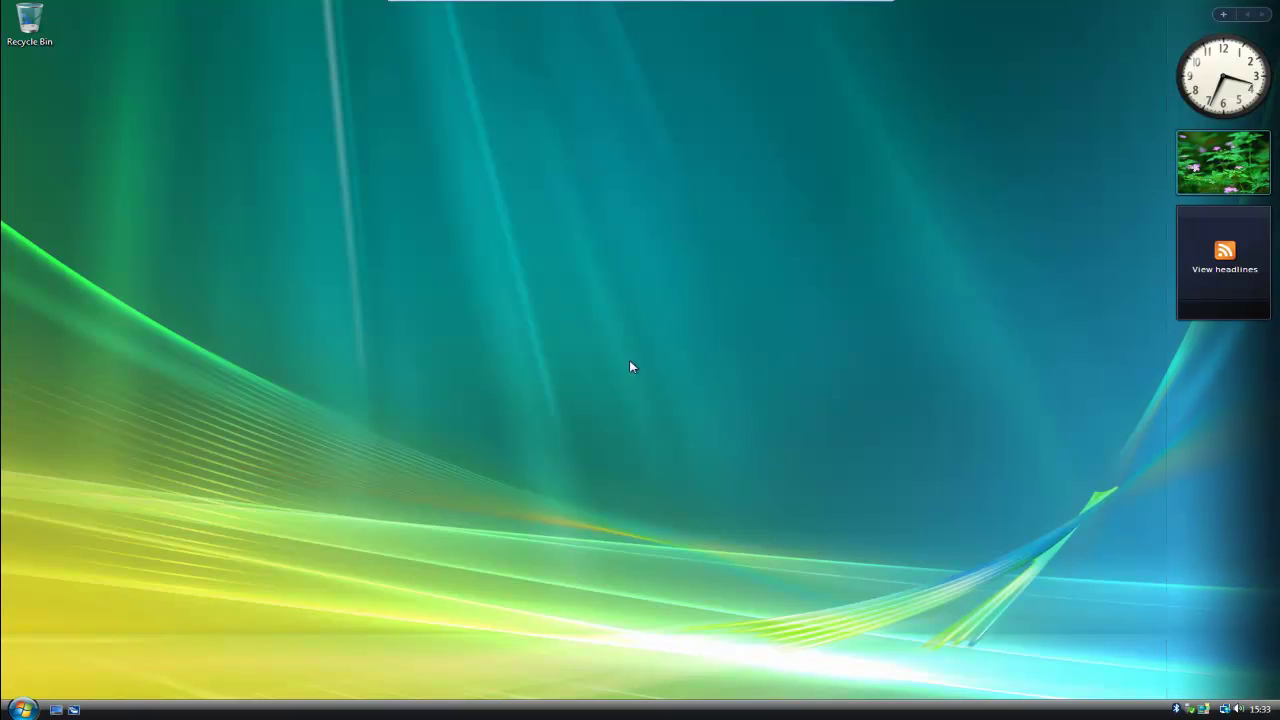